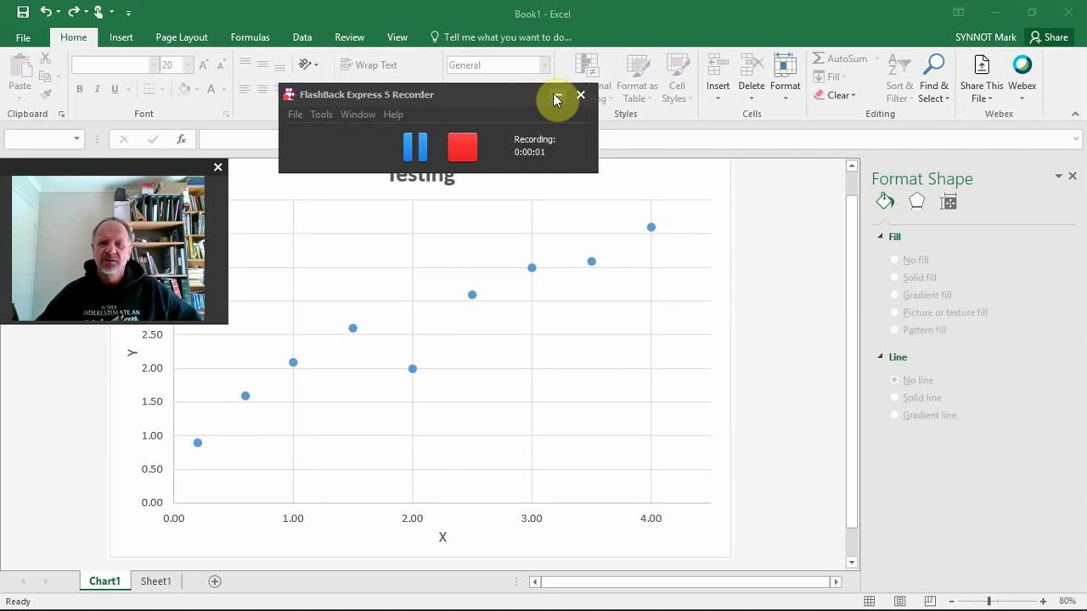
Close the Format Shape pane and resize the window so the Testing chart spans its width
left_click(555, 95)
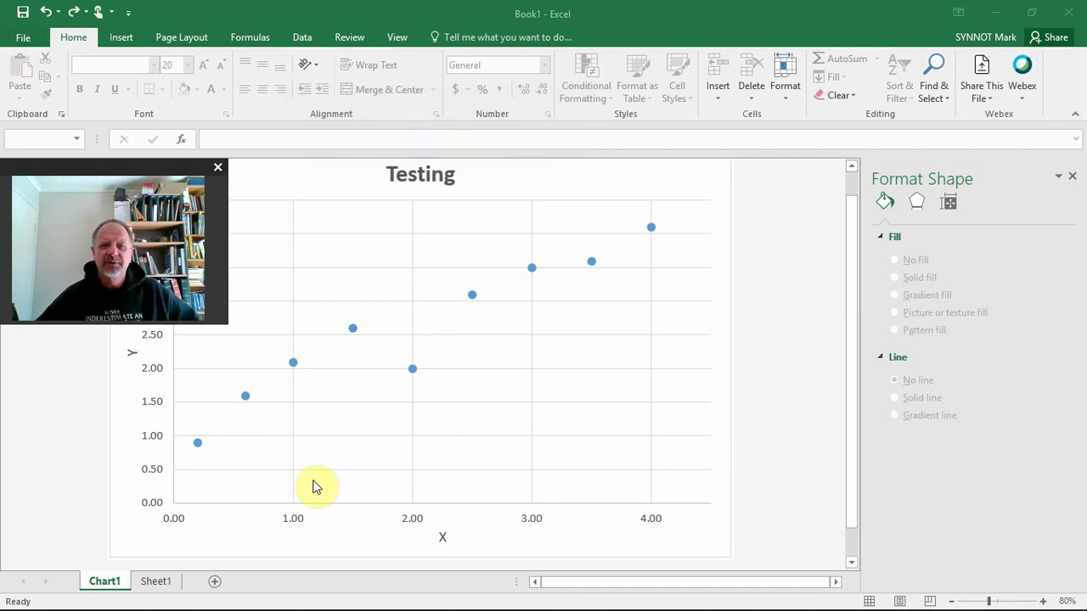
left_click(1073, 179)
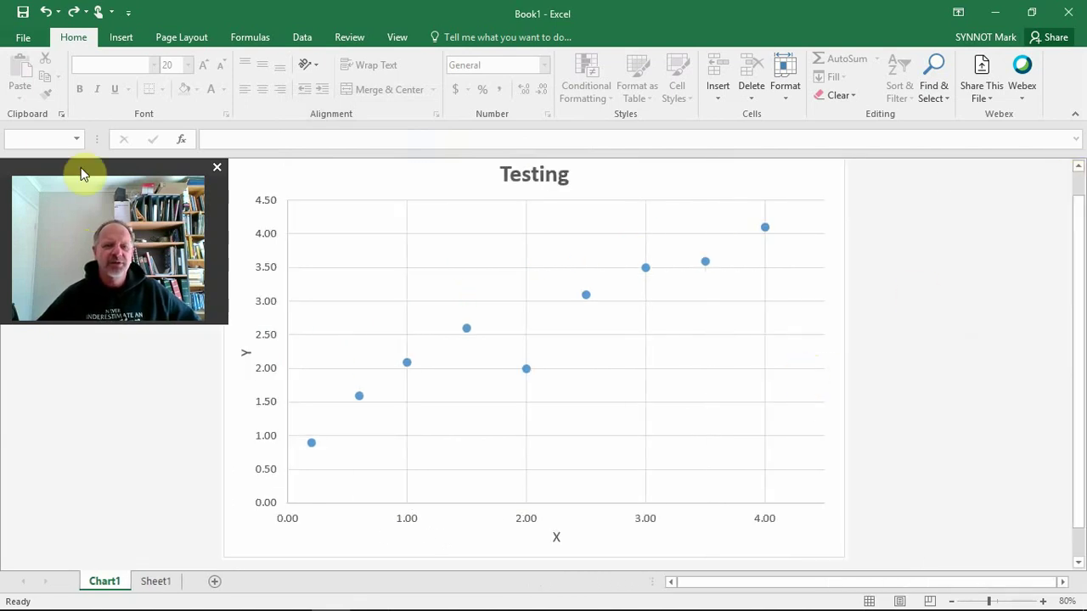
mouse_move(80, 167)
left_mouse_down()
mouse_move(682, 23)
mouse_move(788, 13)
left_mouse_up()
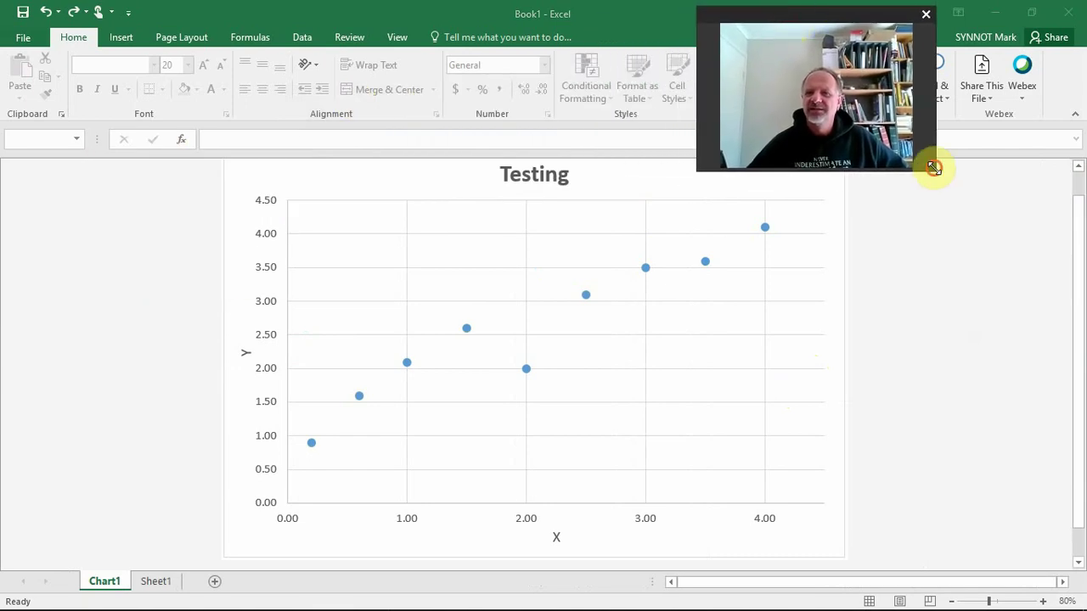
left_click_drag(934, 168, 898, 161)
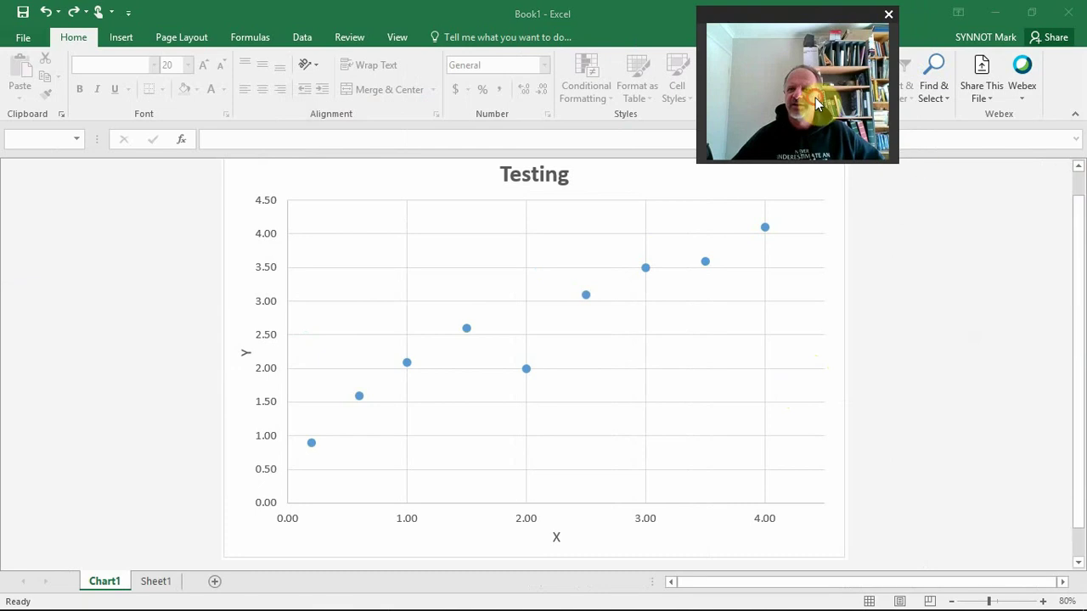
left_click_drag(787, 15, 816, 12)
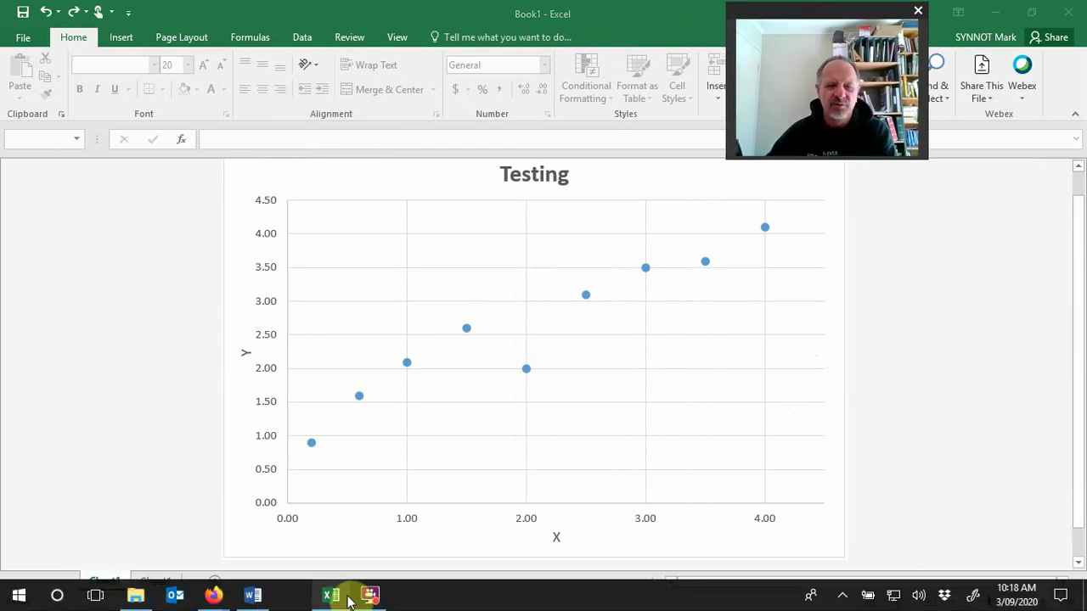
mouse_move(213, 595)
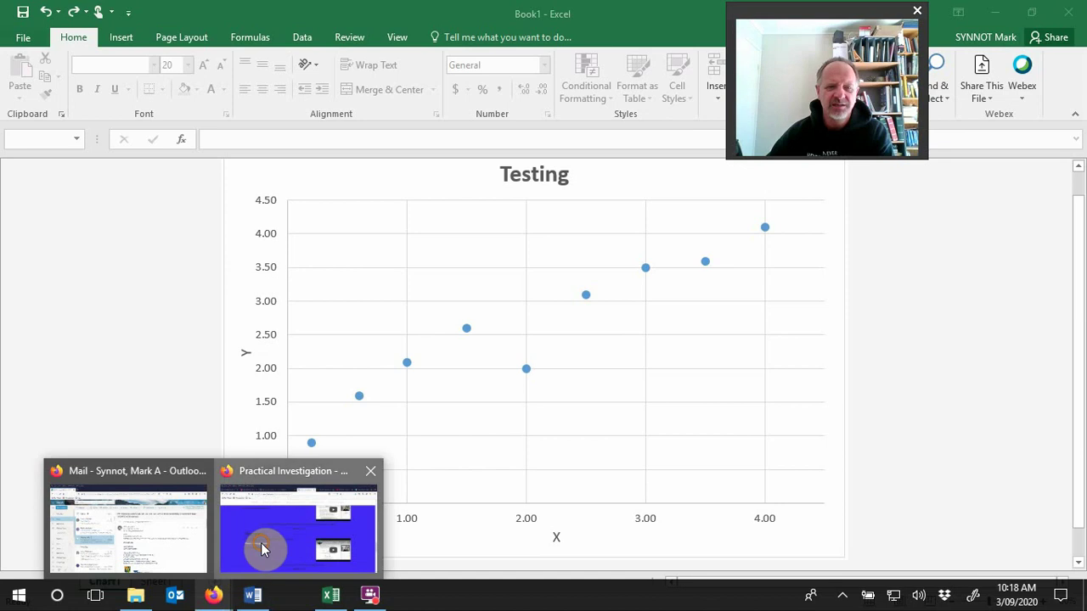
In Firefox, bring up the 6_-_discussion PDF's example Testing graph showing y = 2.0007x^0.4991 and R² = 0.9968
left_click(262, 544)
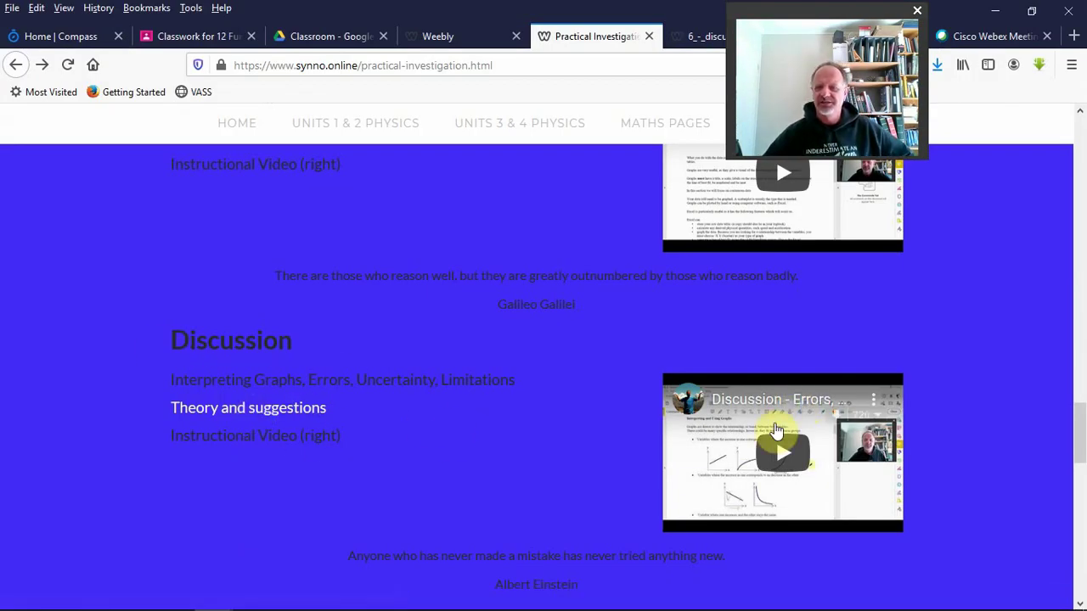
left_click(699, 35)
scroll(650, 432, "up", 5)
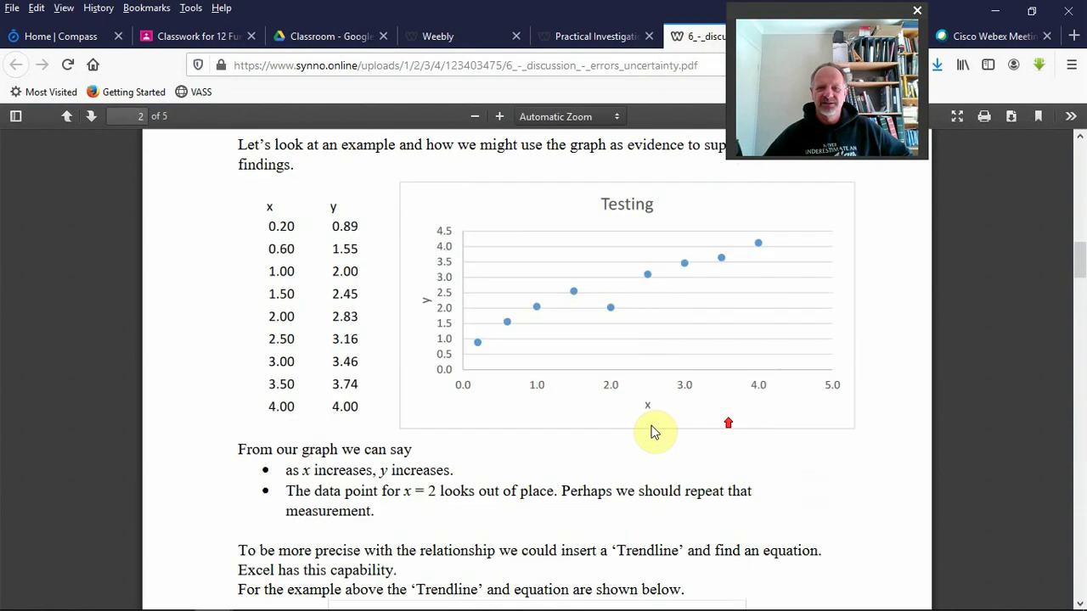
scroll(651, 429, "up", 5)
scroll(649, 424, "down", 4)
scroll(648, 421, "down", 4)
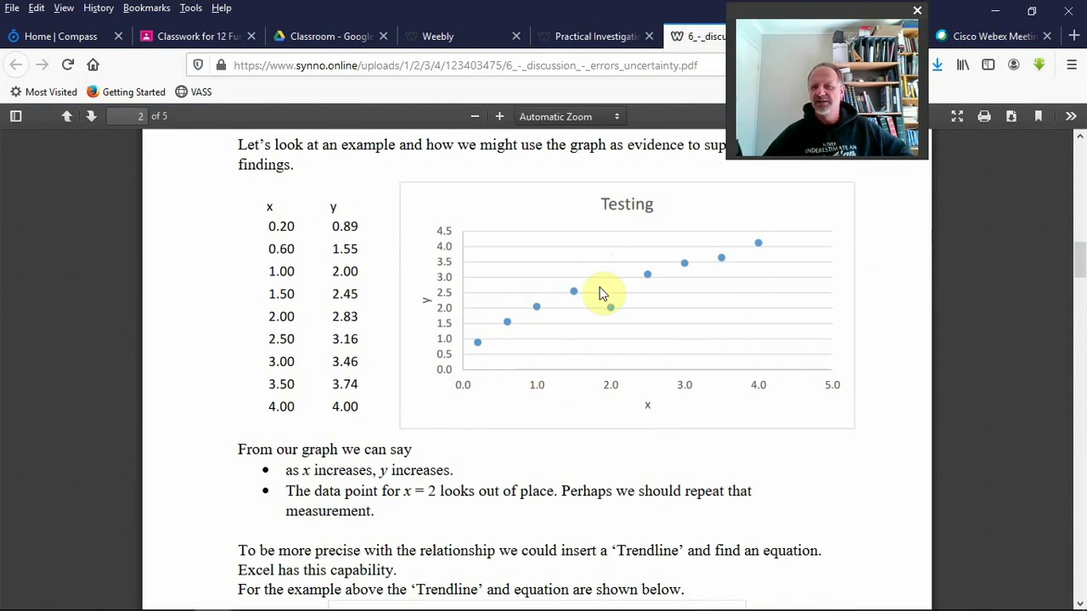
scroll(608, 310, "down", 2)
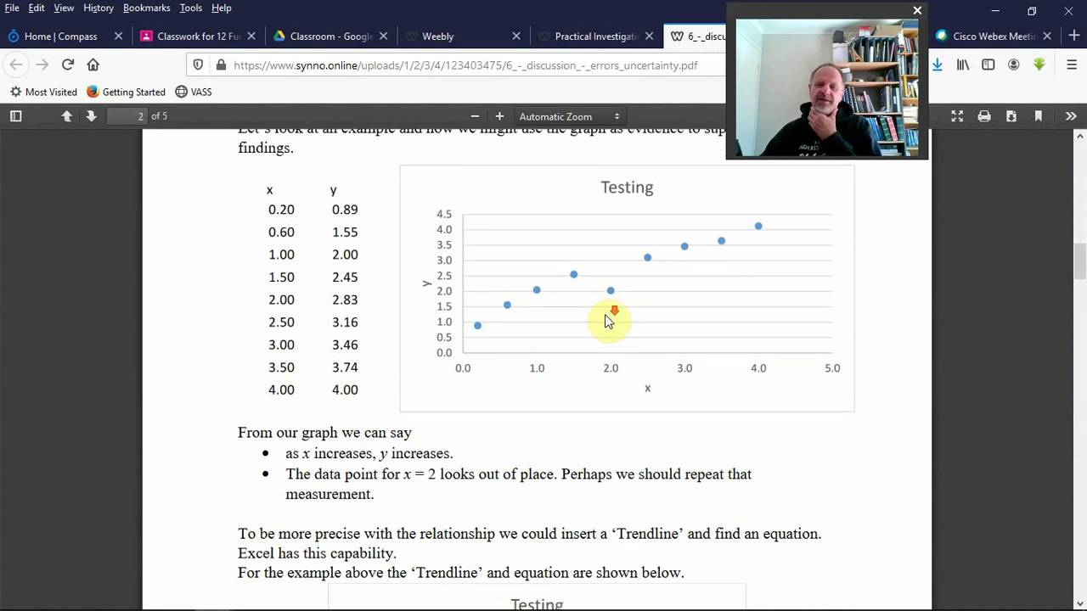
scroll(605, 314, "down", 2)
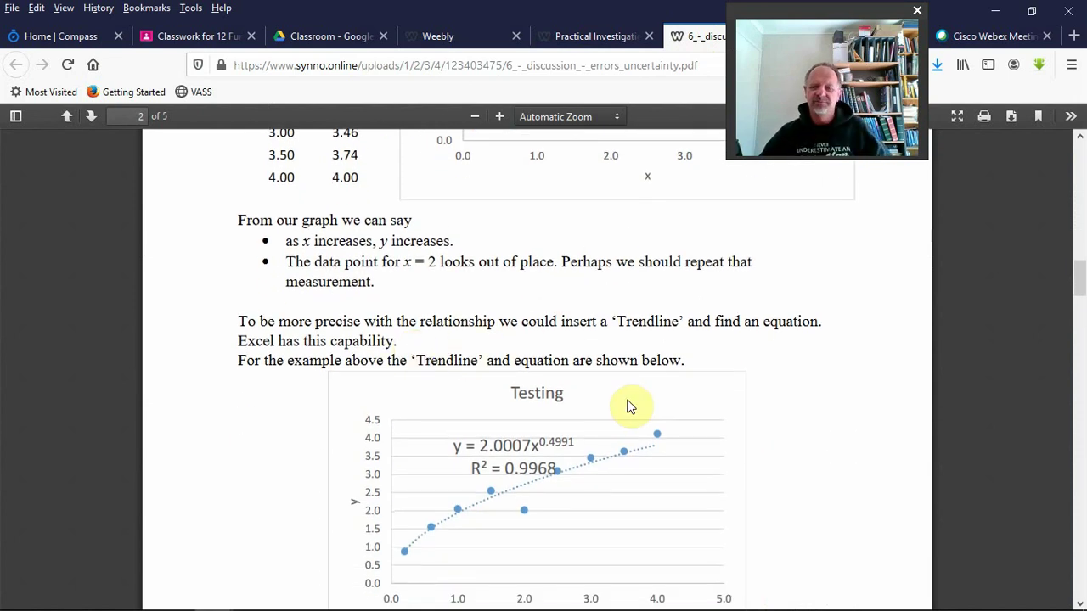
scroll(628, 416, "down", 1)
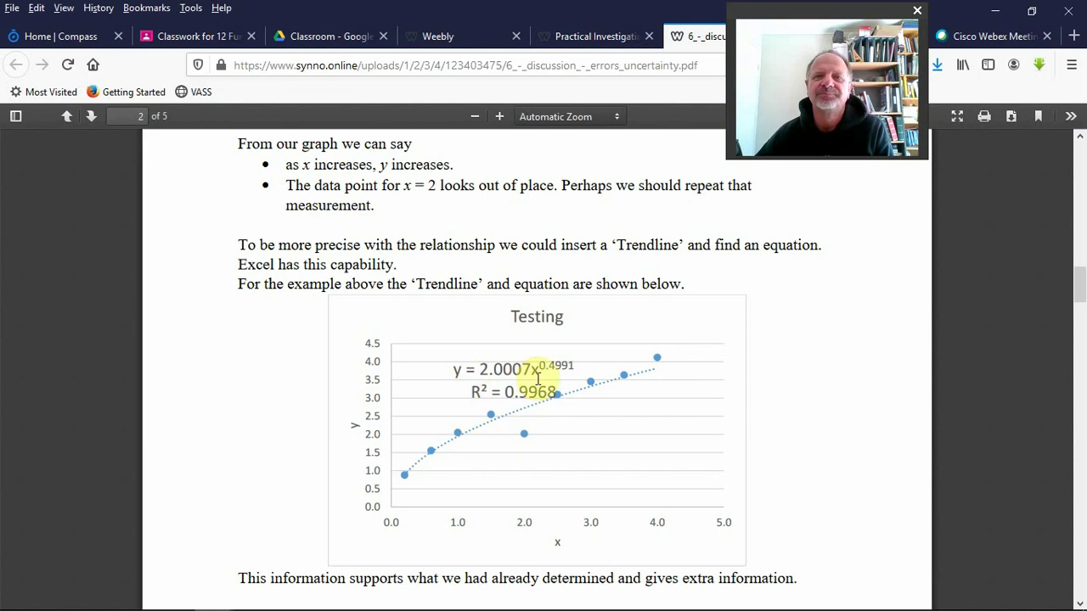
mouse_move(330, 605)
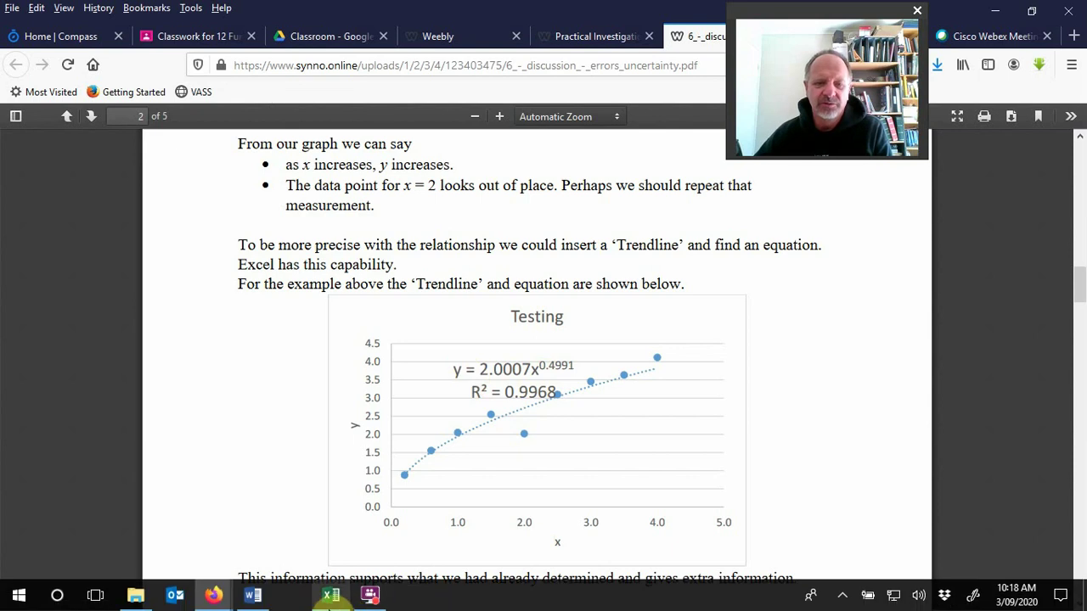
Back in Excel, add a trendline to the Testing data series and reach its display options
left_click(331, 596)
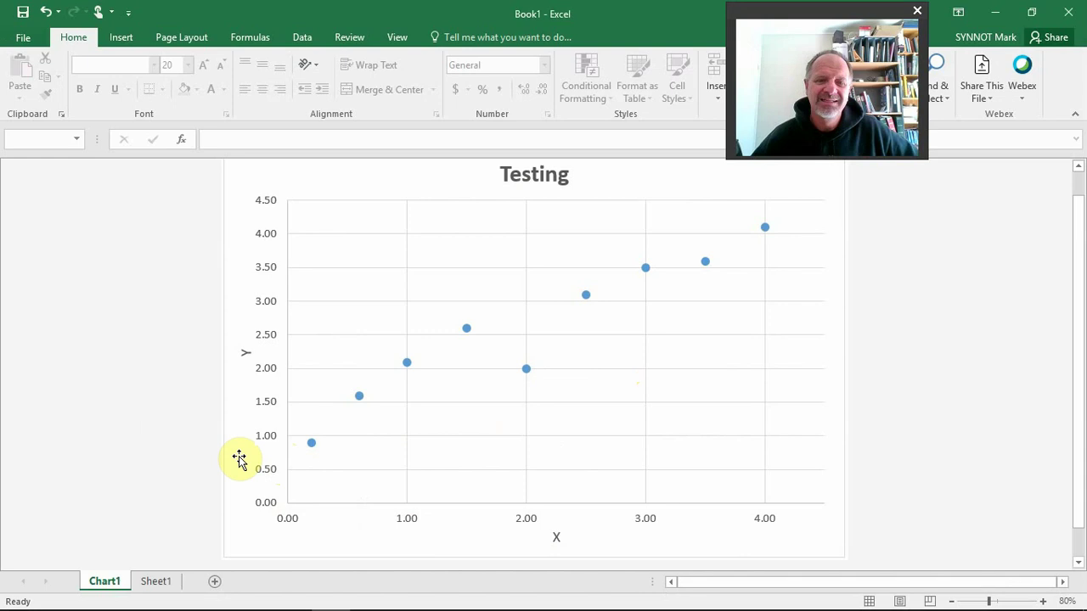
mouse_move(466, 328)
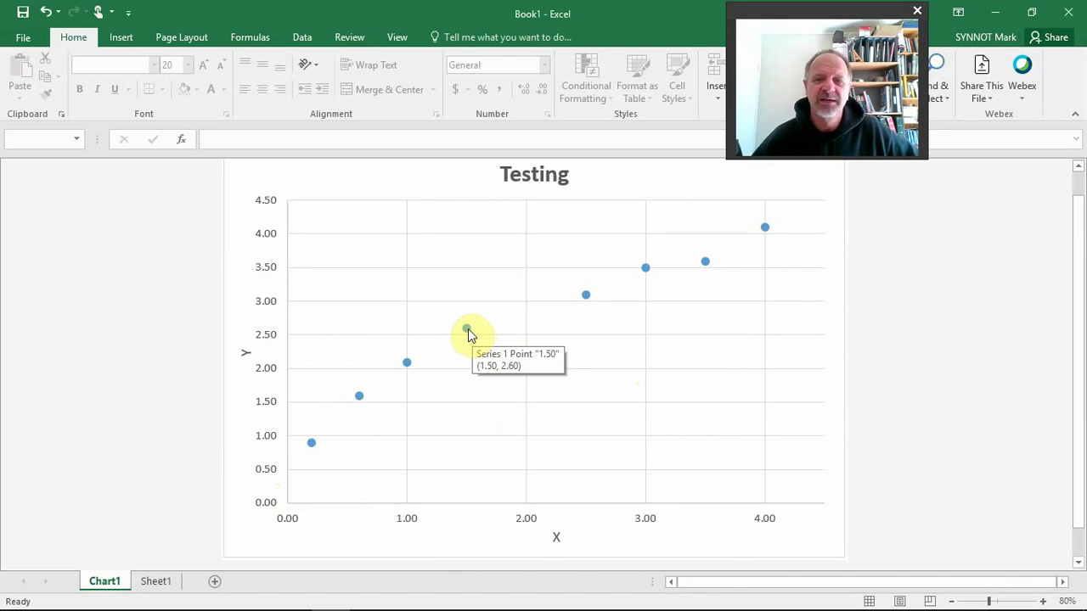
right_click(468, 331)
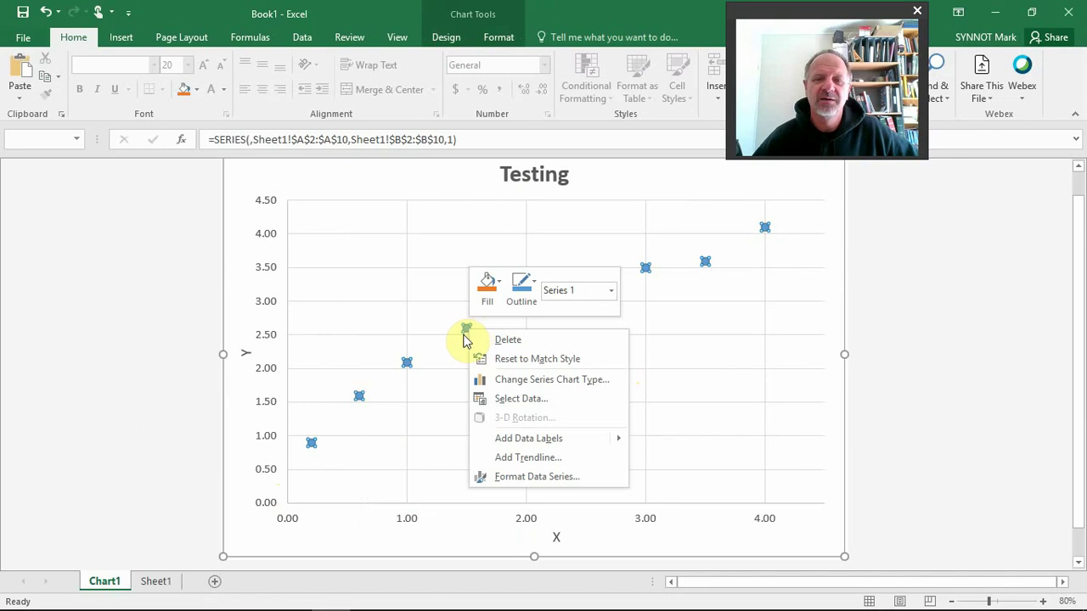
left_click(522, 458)
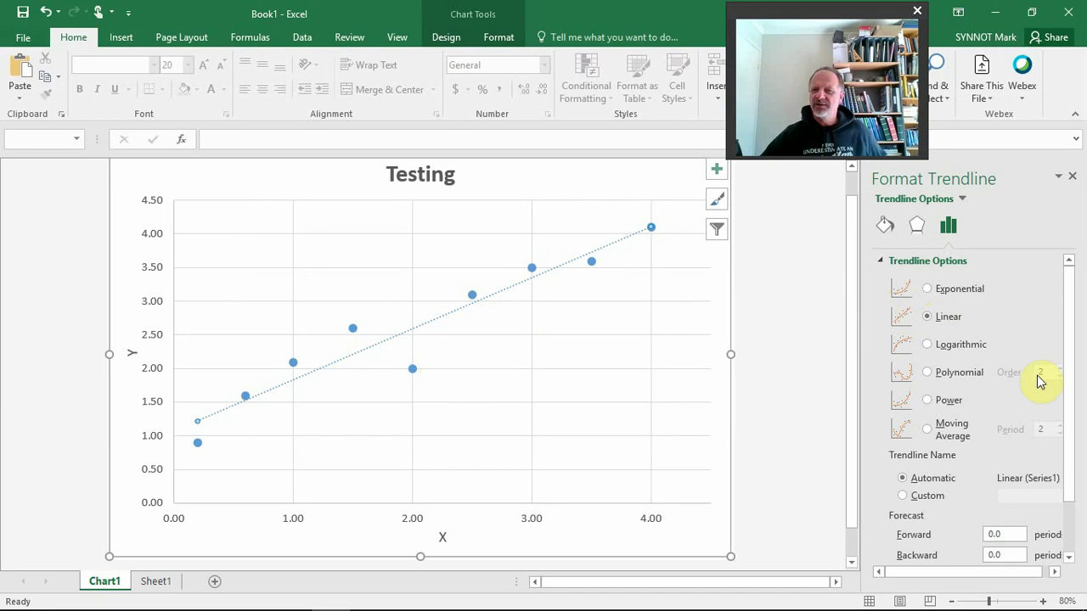
scroll(1039, 379, "down", 1)
scroll(1040, 379, "down", 1)
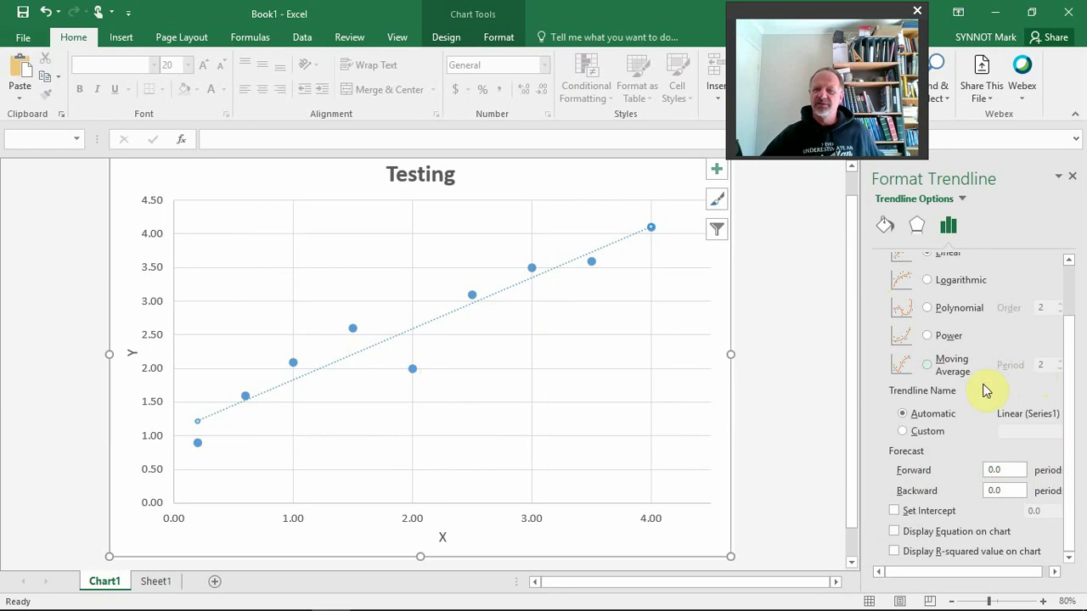
Show the R² value and move the trendline equation label below the trendline
left_click_drag(1072, 417, 1065, 554)
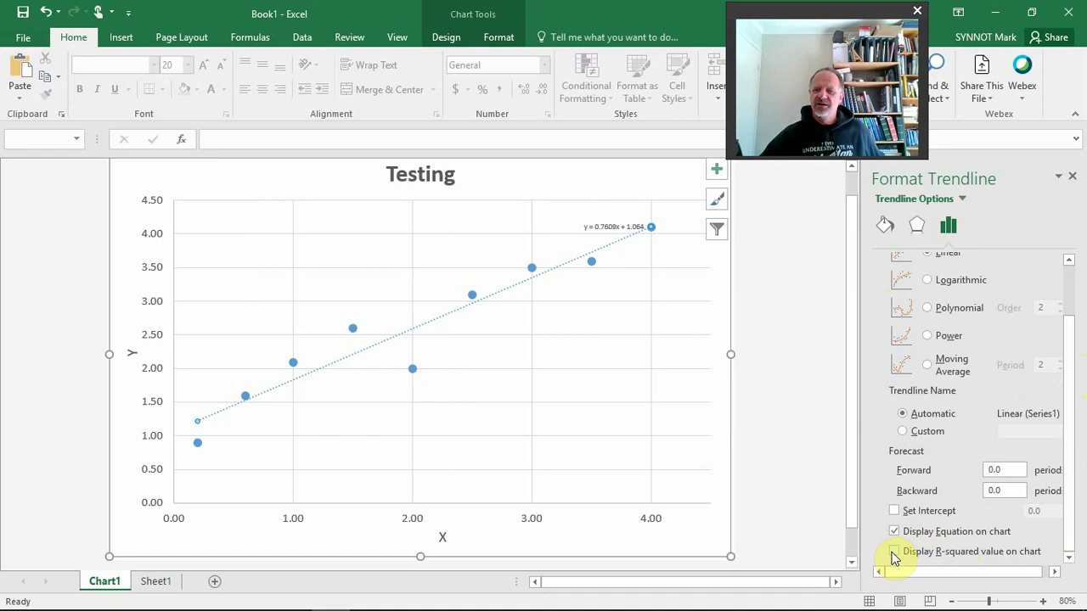
left_click(893, 553)
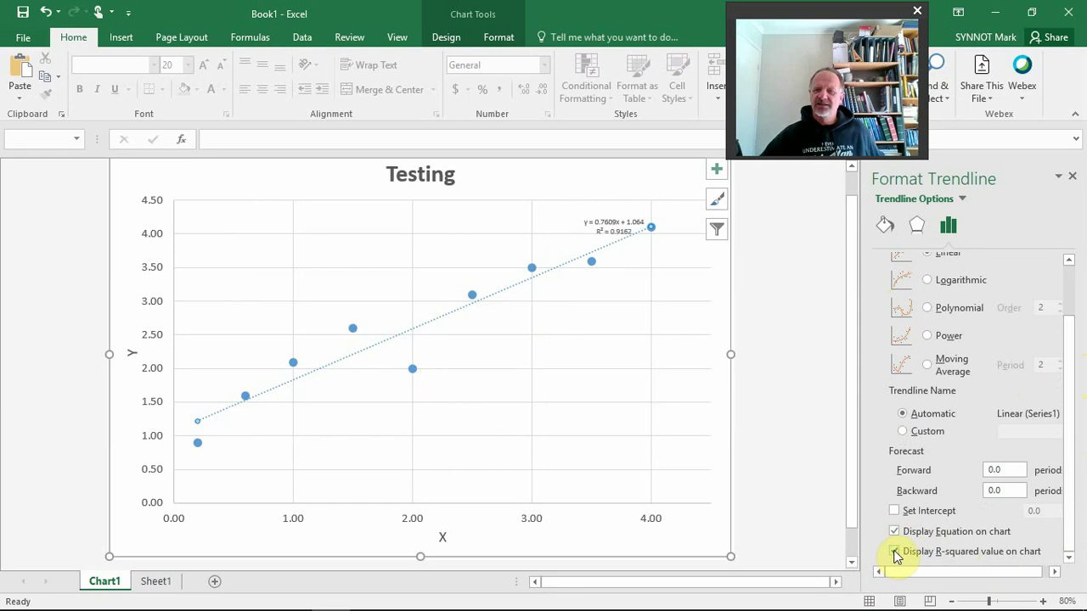
left_click(610, 228)
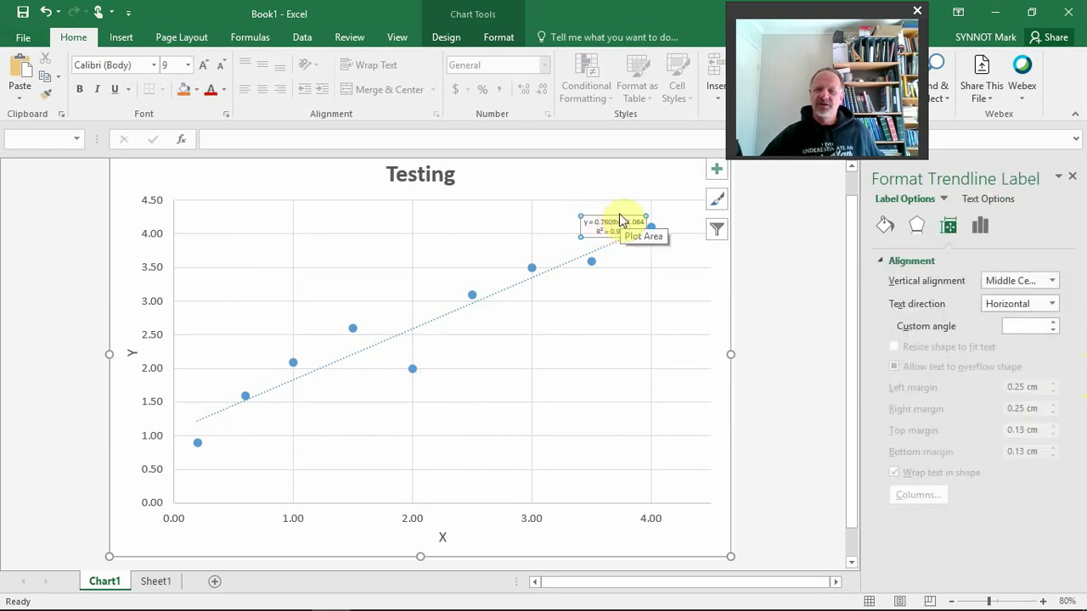
mouse_move(620, 222)
left_mouse_down()
mouse_move(573, 388)
mouse_move(542, 394)
left_mouse_up()
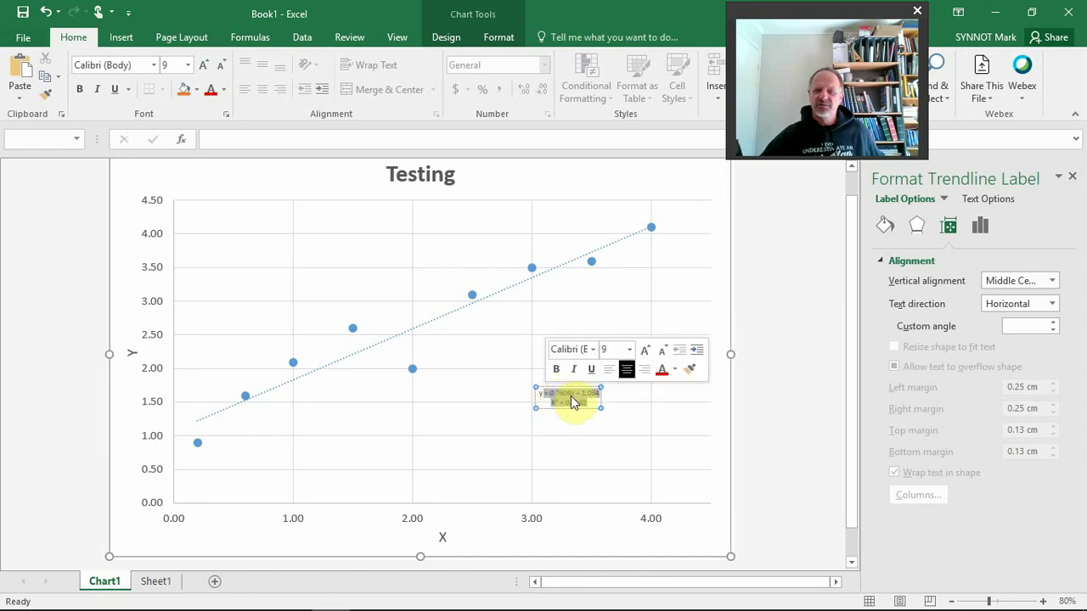
Set the trendline equation and R² label text to font size 20
left_click(584, 402)
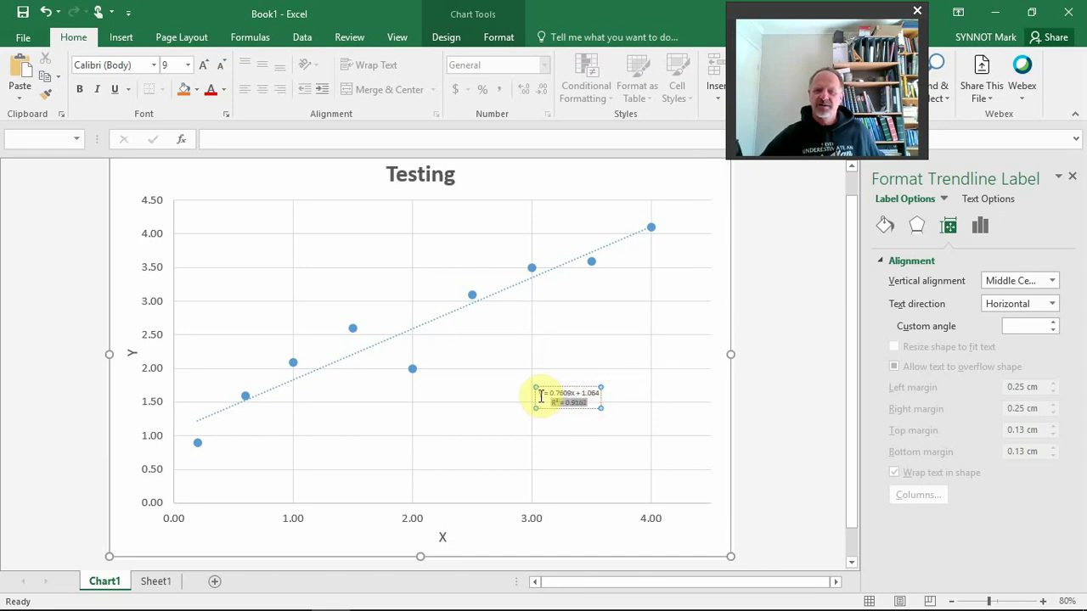
triple_click(543, 393)
left_click(622, 350)
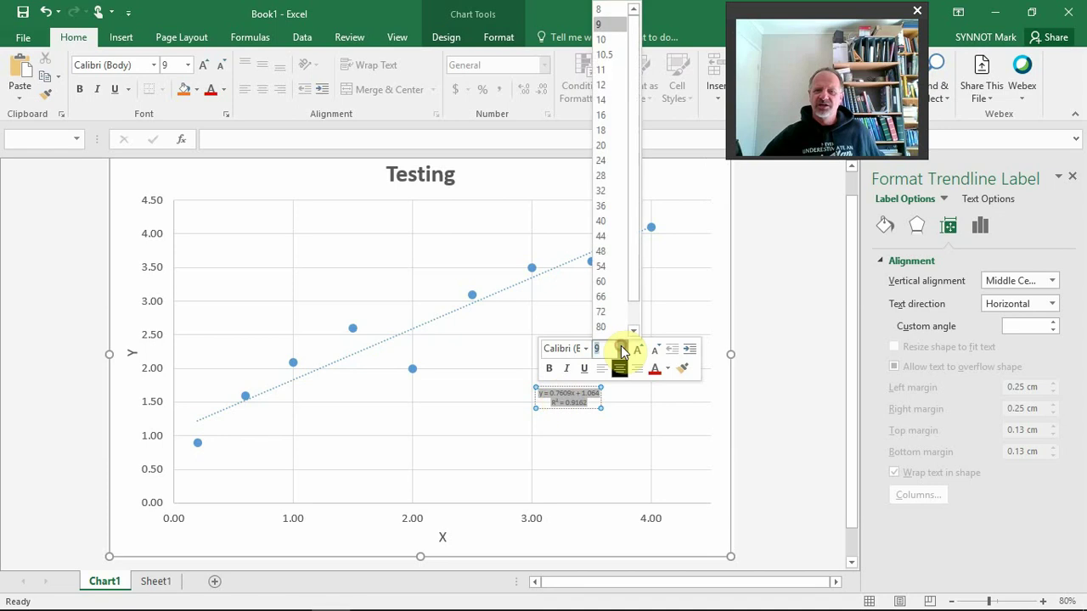
left_click(603, 146)
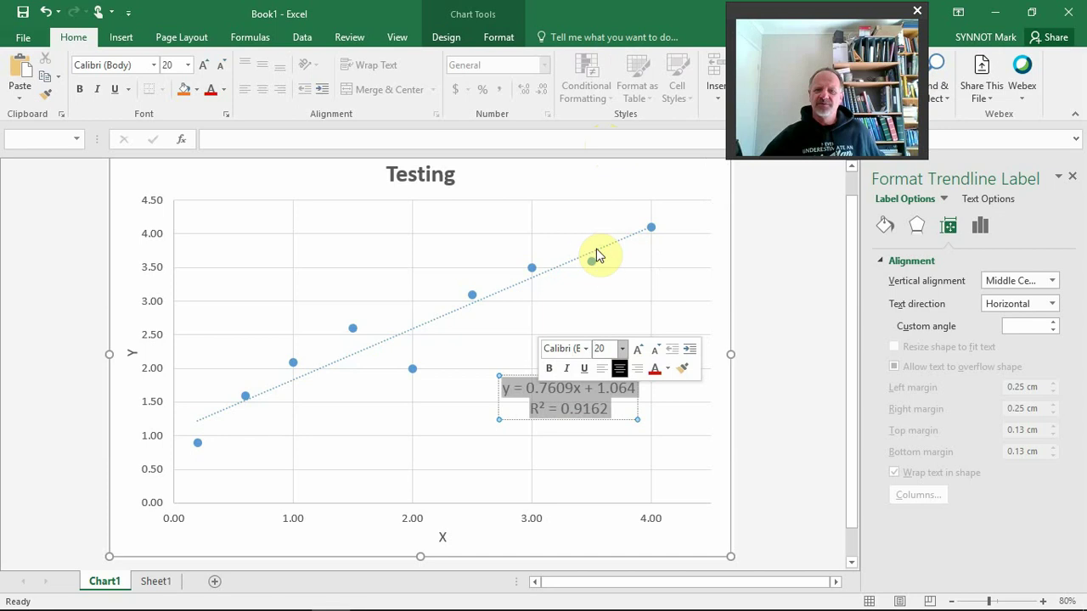
left_click(589, 253)
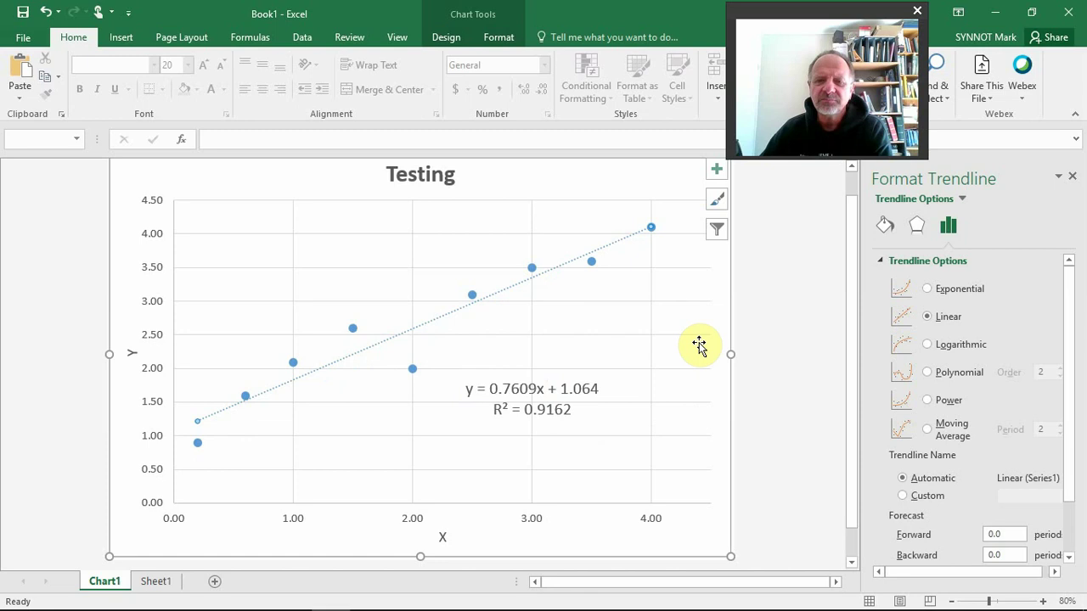
left_click(949, 291)
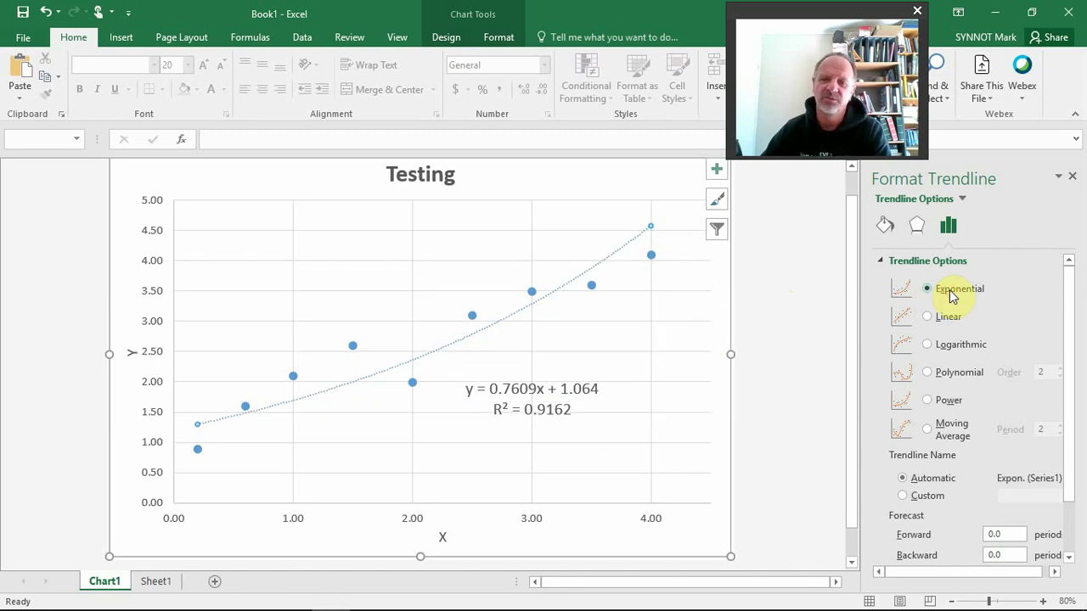
left_click_drag(1068, 386, 1073, 473)
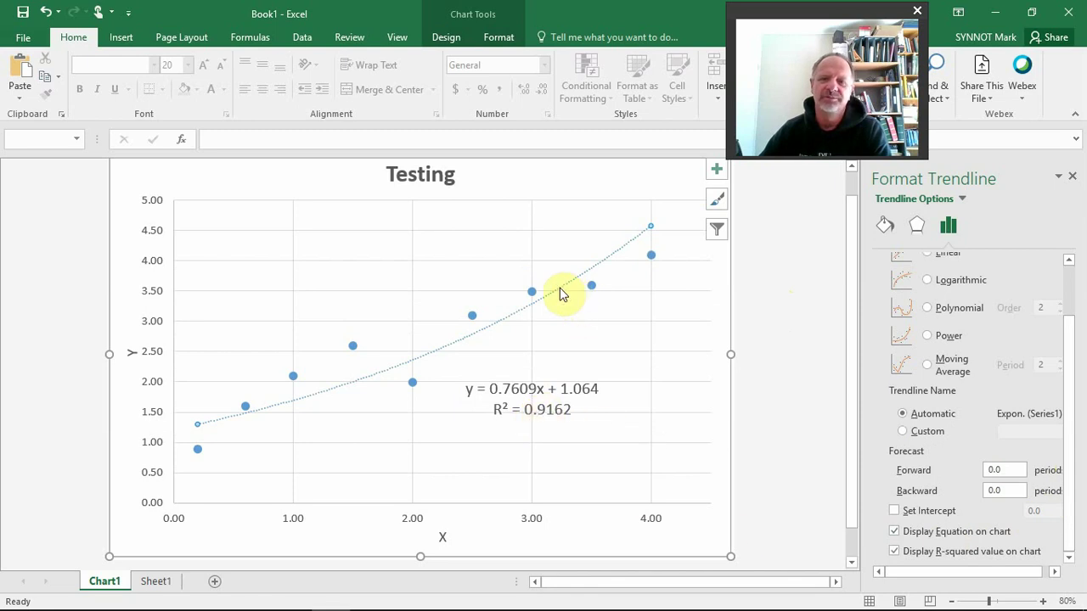
left_click(895, 532)
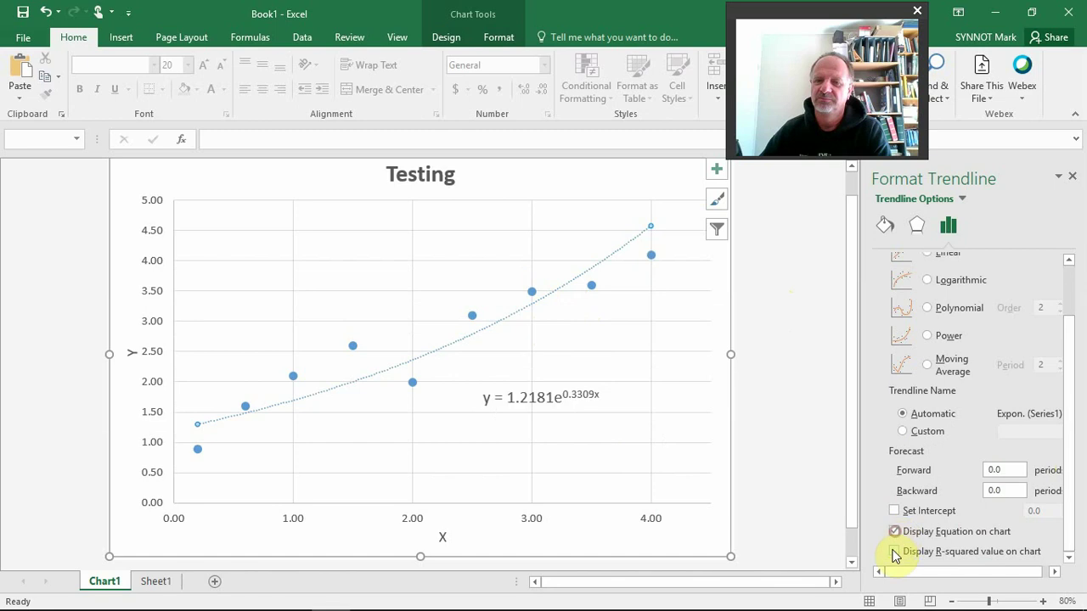
left_click(894, 552)
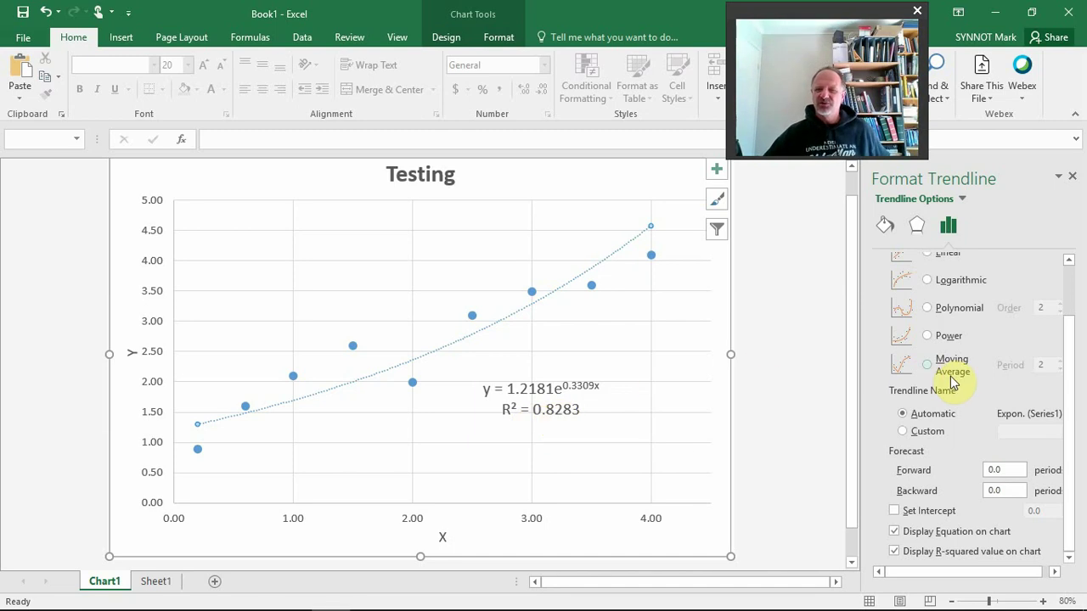
scroll(951, 380, "up", 2)
left_click(954, 323)
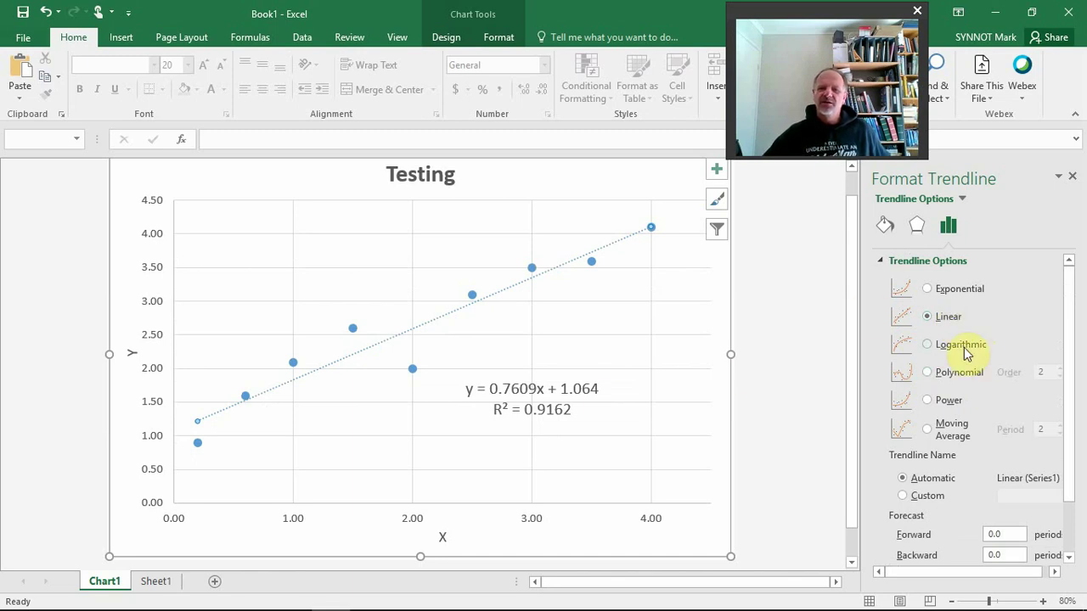
Try logarithmic and polynomial trendline fits, stepping the polynomial order through 3 and 4
left_click(965, 352)
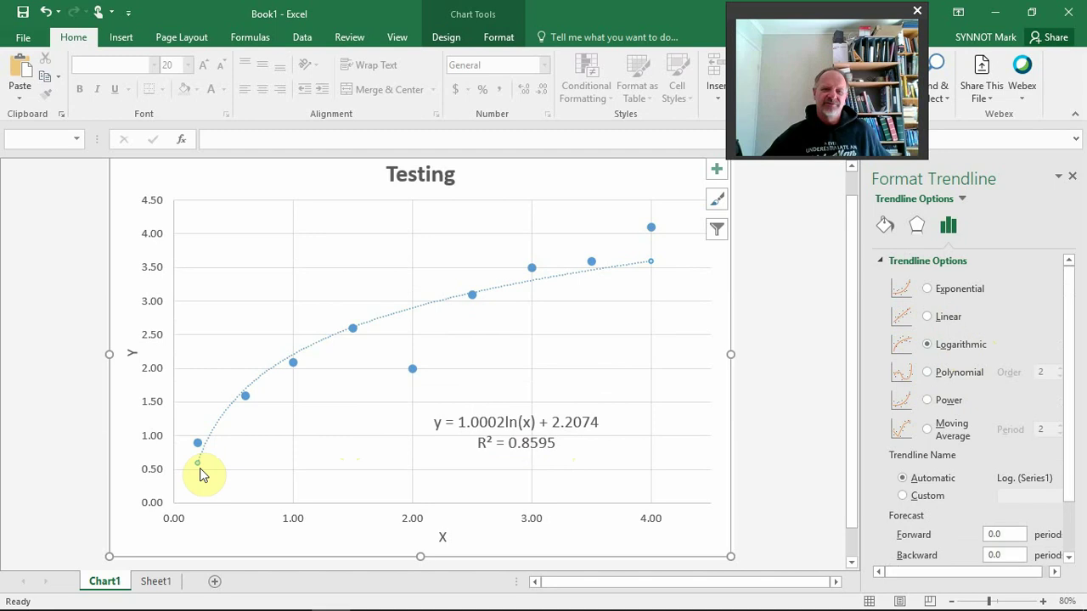
left_click(959, 376)
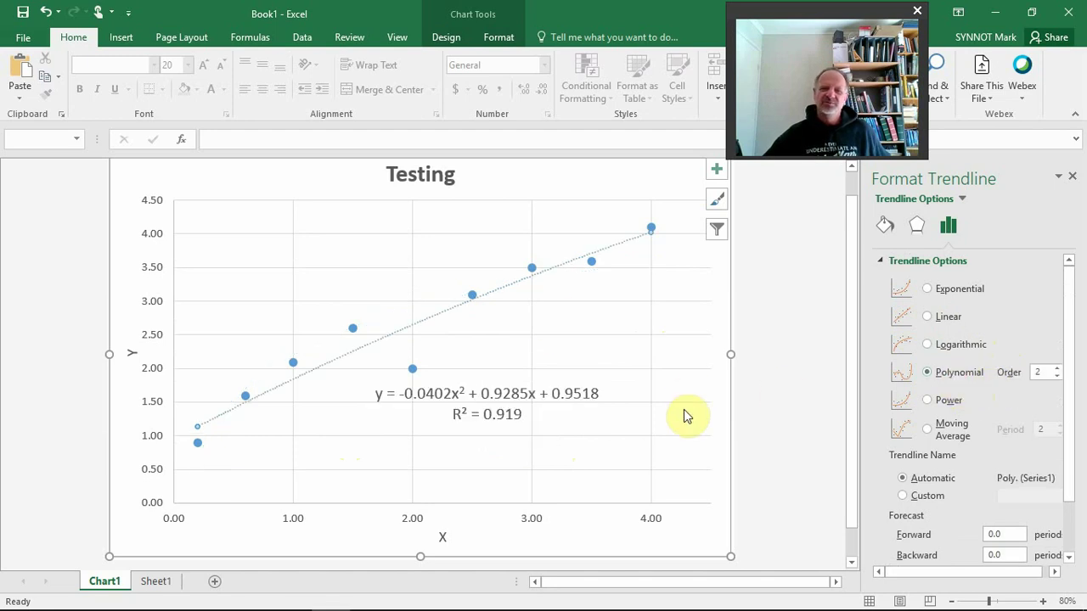
left_click(1056, 370)
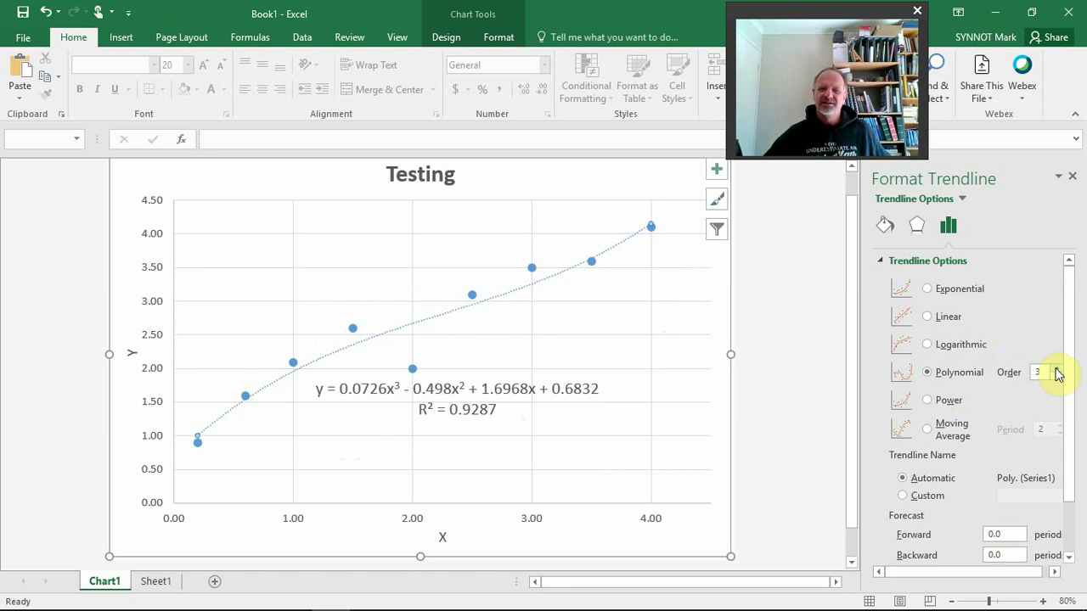
left_click(1057, 370)
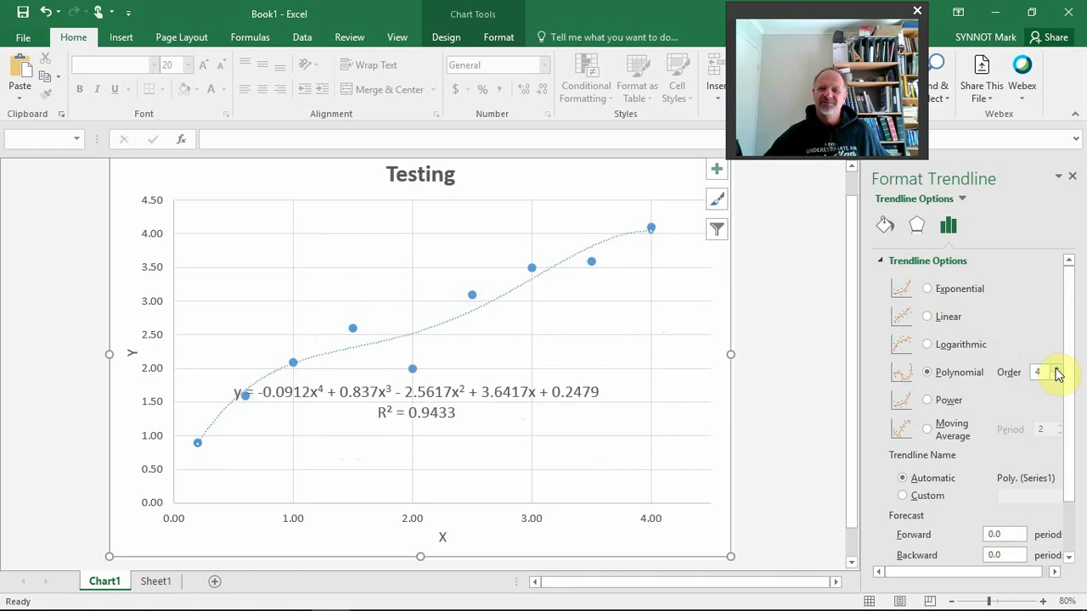
left_click(1057, 377)
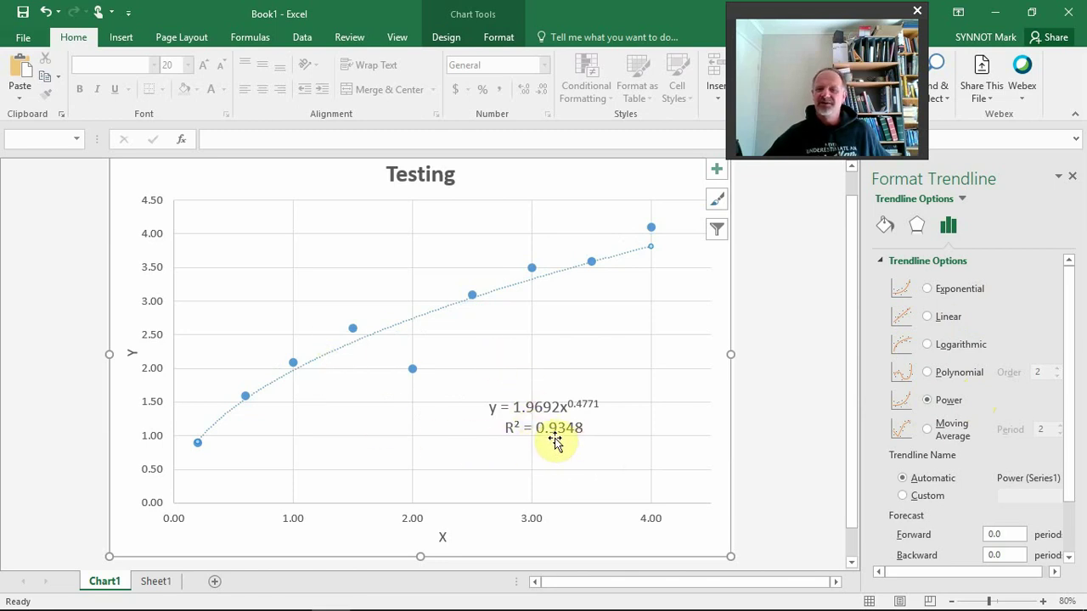
left_click(950, 438)
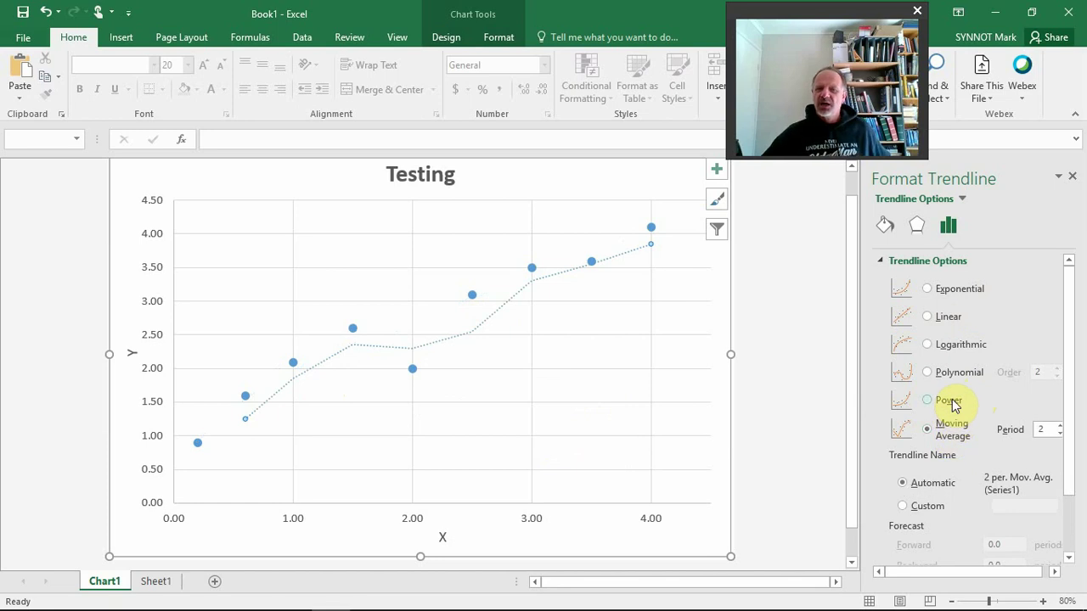
left_click(951, 402)
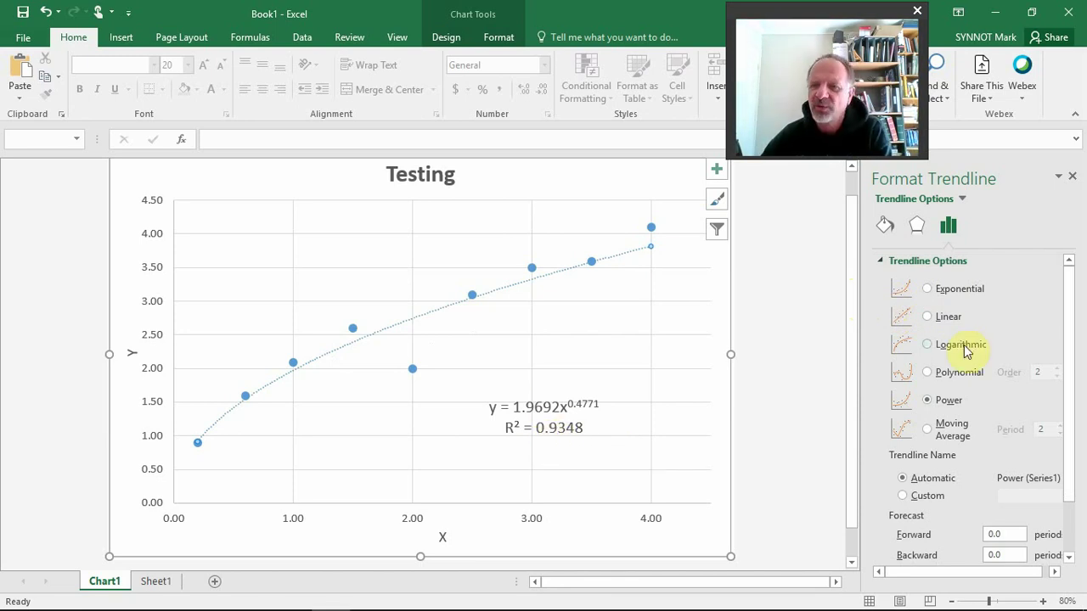
left_click(928, 316)
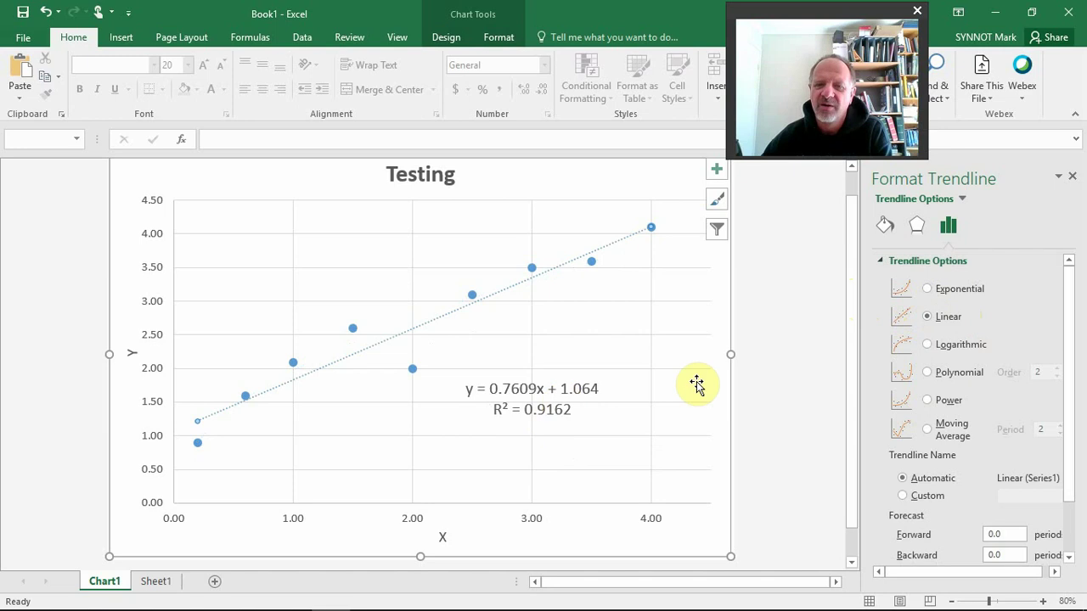
left_click(949, 400)
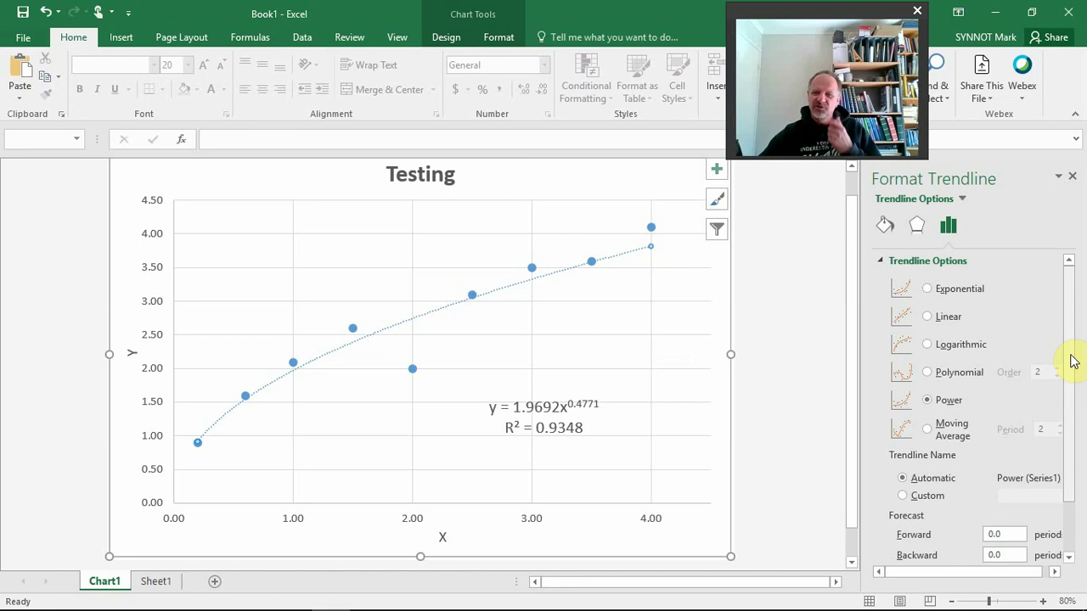
left_click_drag(1070, 354, 1079, 473)
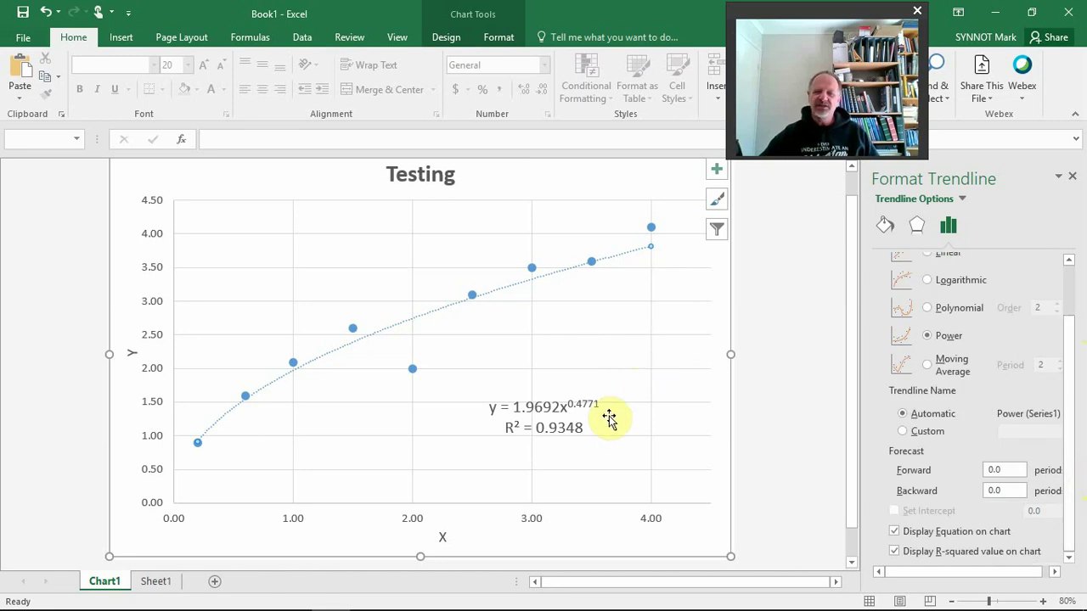